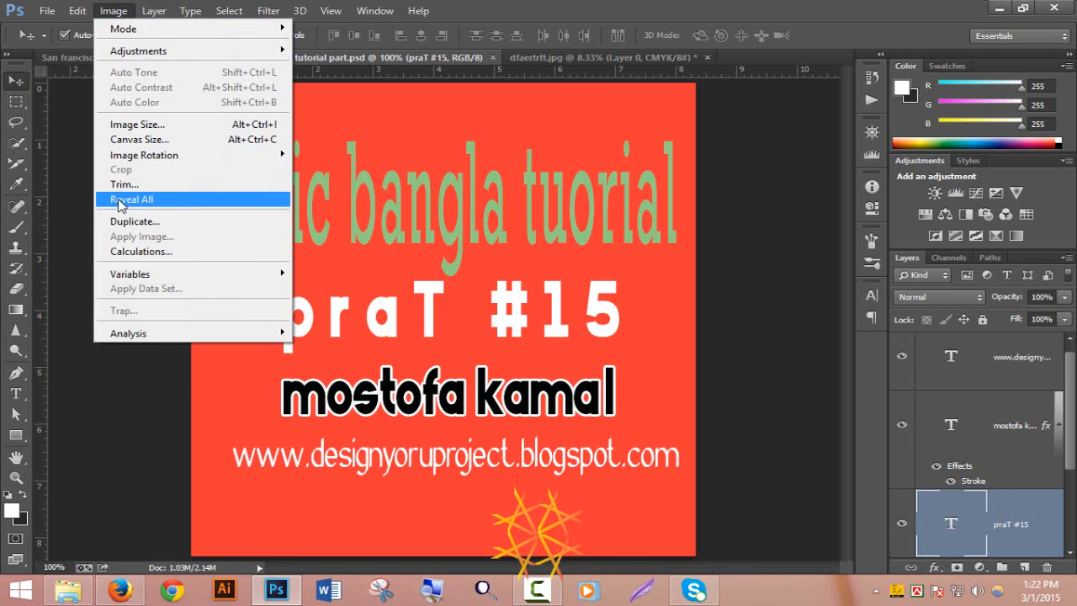
{"action": "mouse_move", "coordinate": [122, 31]}
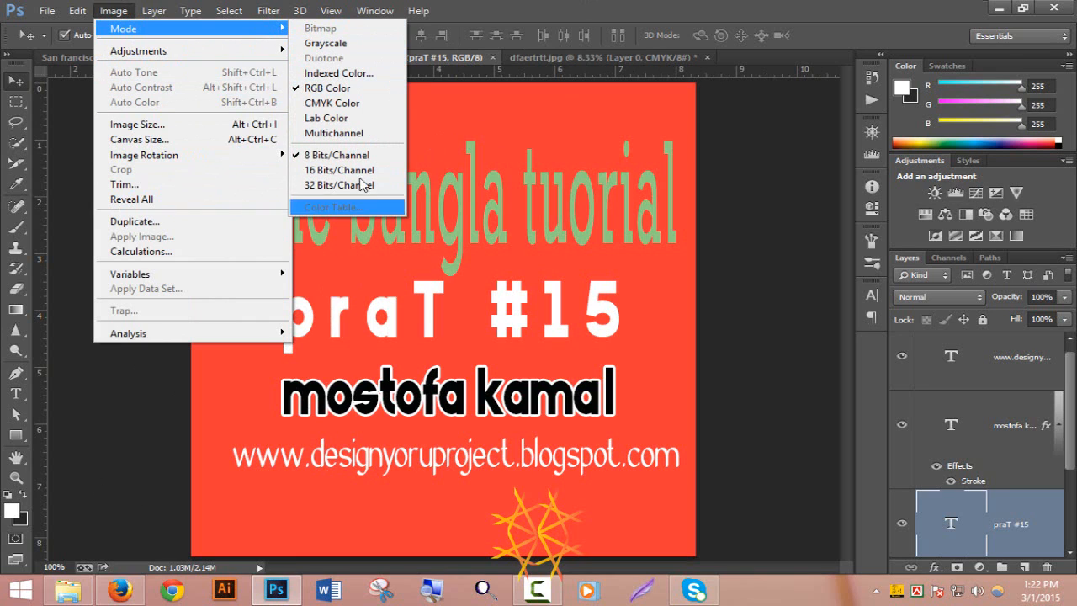
{"action": "mouse_move", "coordinate": [79, 11]}
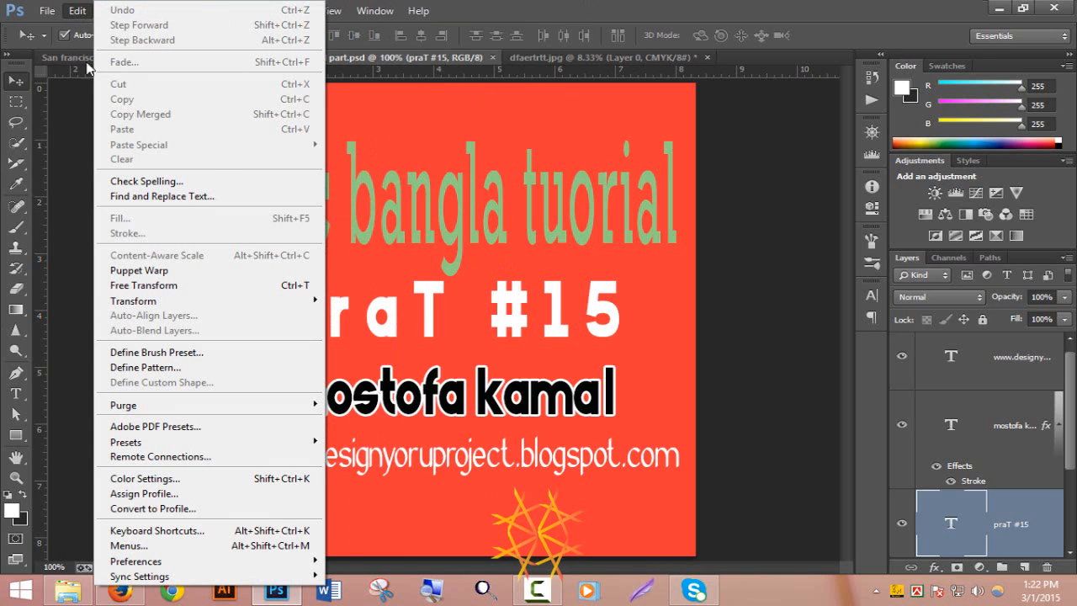
{"action": "left_click", "coordinate": [79, 114]}
{"action": "left_click", "coordinate": [113, 11]}
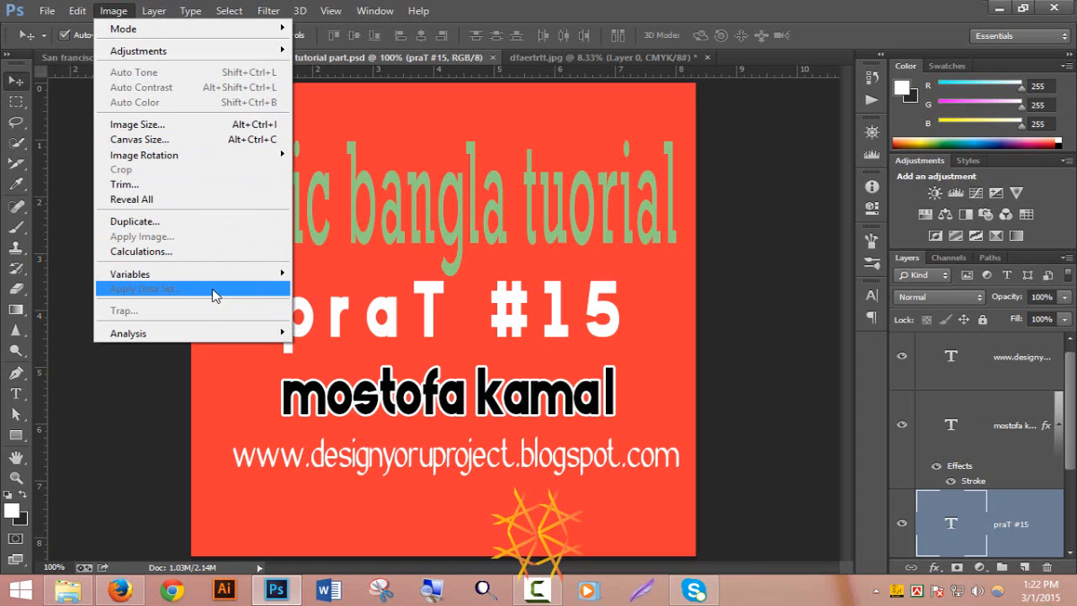
{"action": "mouse_move", "coordinate": [241, 337]}
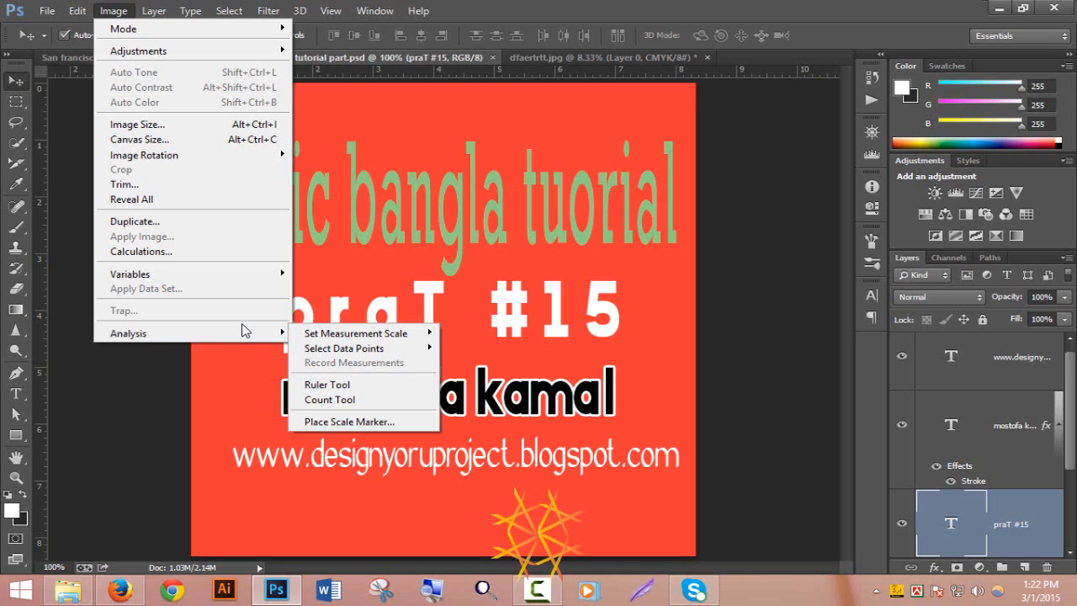
{"action": "left_click", "coordinate": [167, 435]}
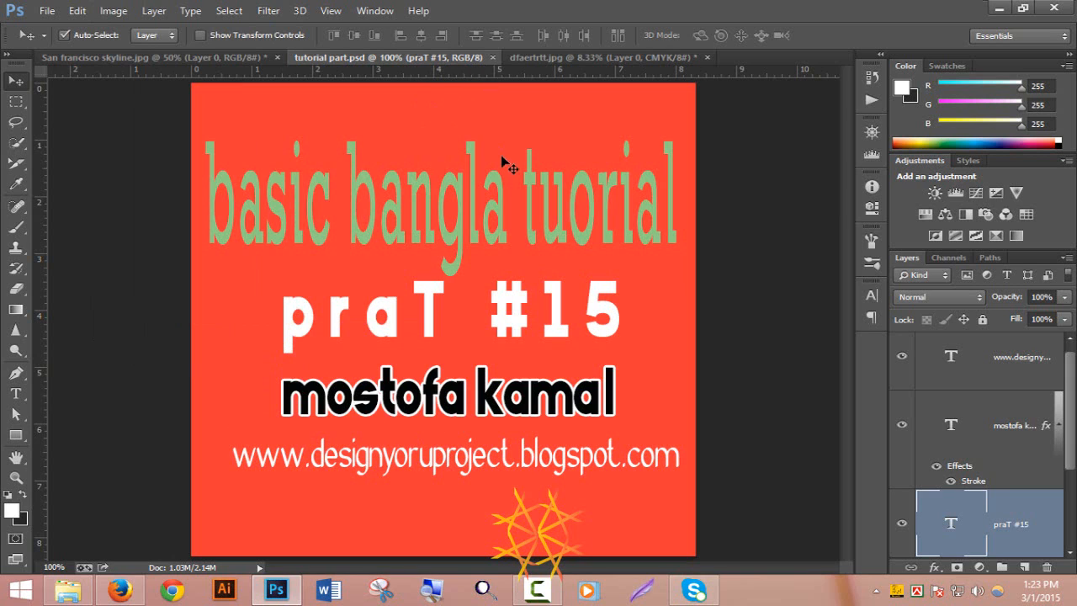
Close tutorial part.psd and bring the portrait document dfaertrtt.jpg to the front.
{"action": "left_click", "coordinate": [494, 59]}
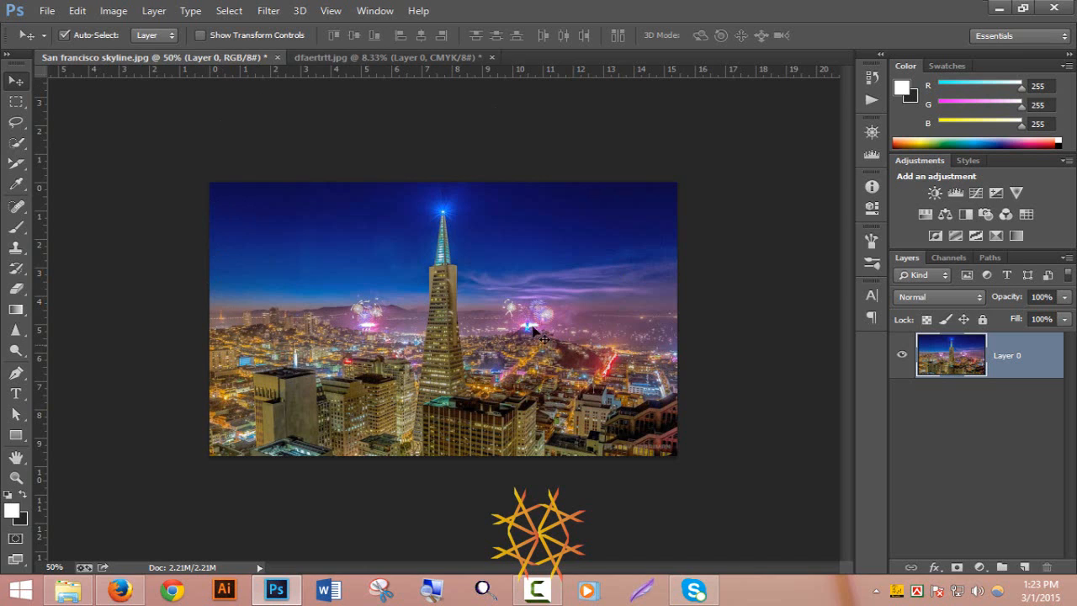
{"action": "left_click", "coordinate": [392, 56]}
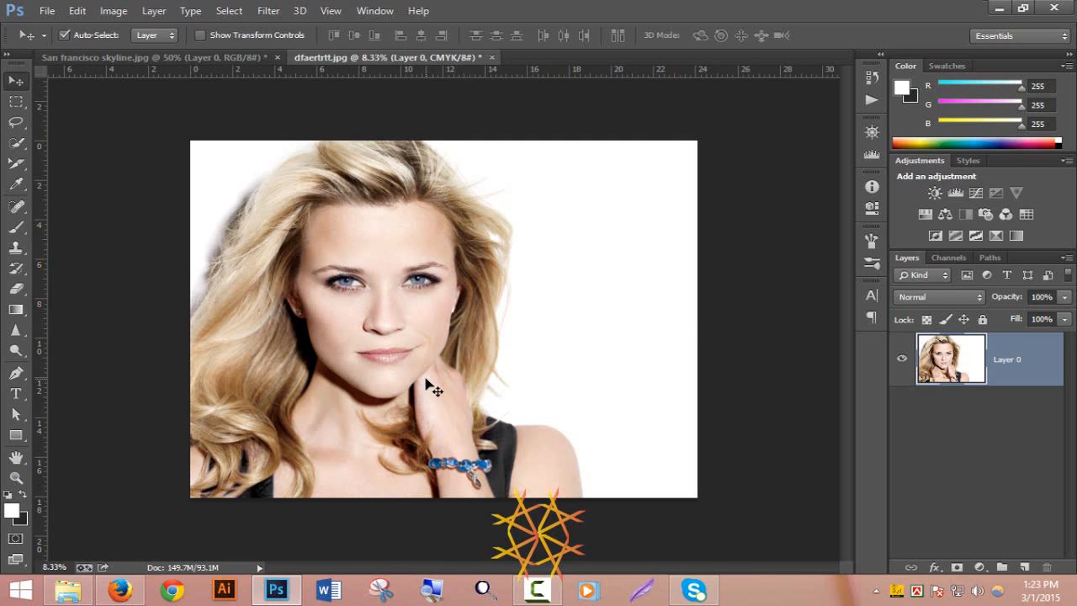
Start a free transform on the portrait layer and enlarge it proportionally from its centre to about 136%.
{"action": "key", "text": "ctrl+t"}
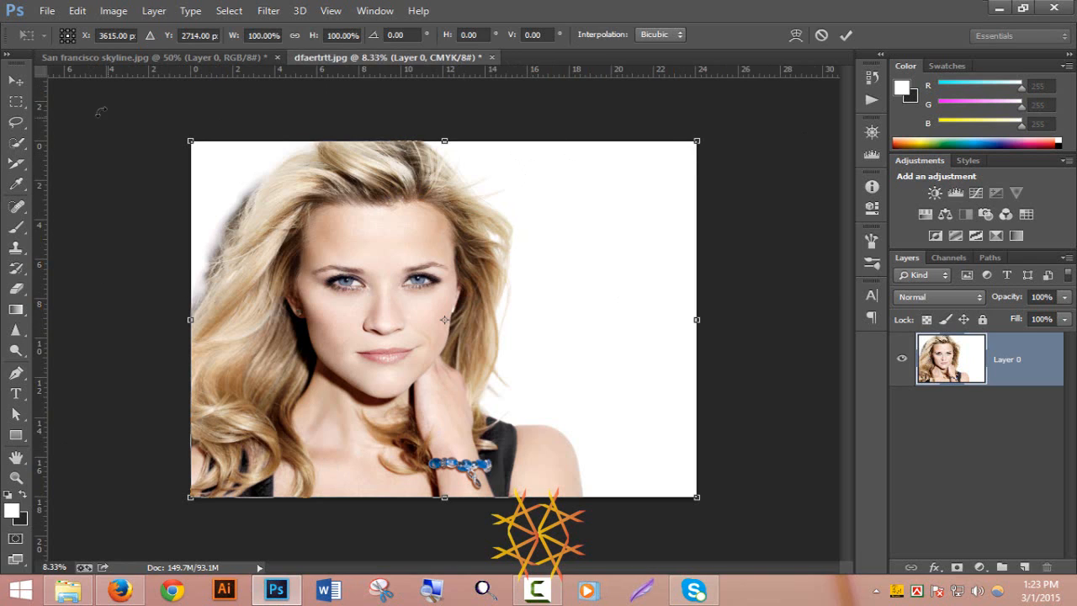
{"action": "left_click", "coordinate": [115, 12]}
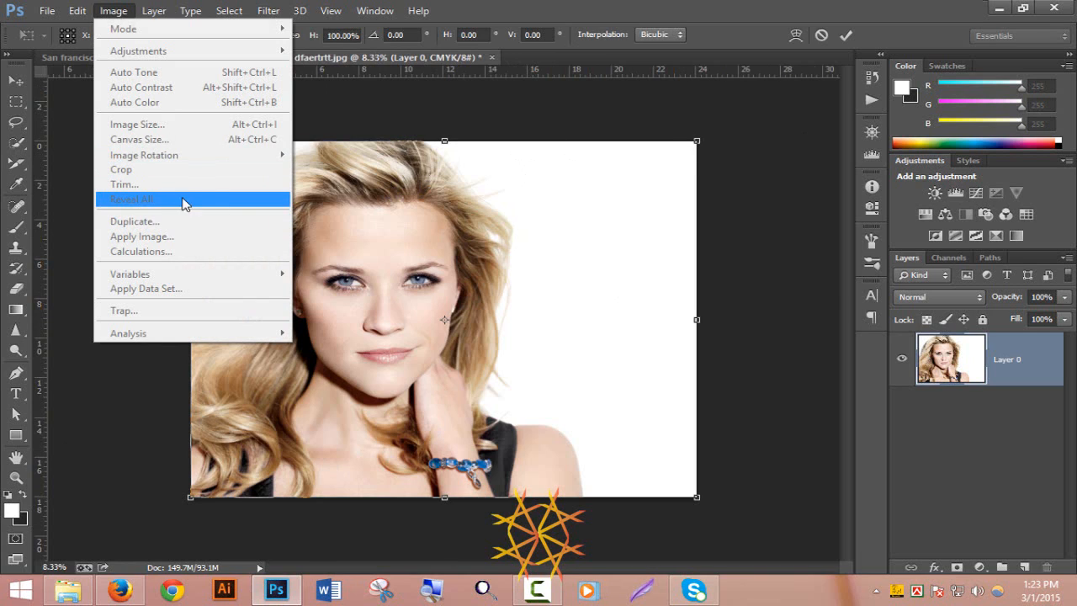
{"action": "left_click", "coordinate": [806, 172]}
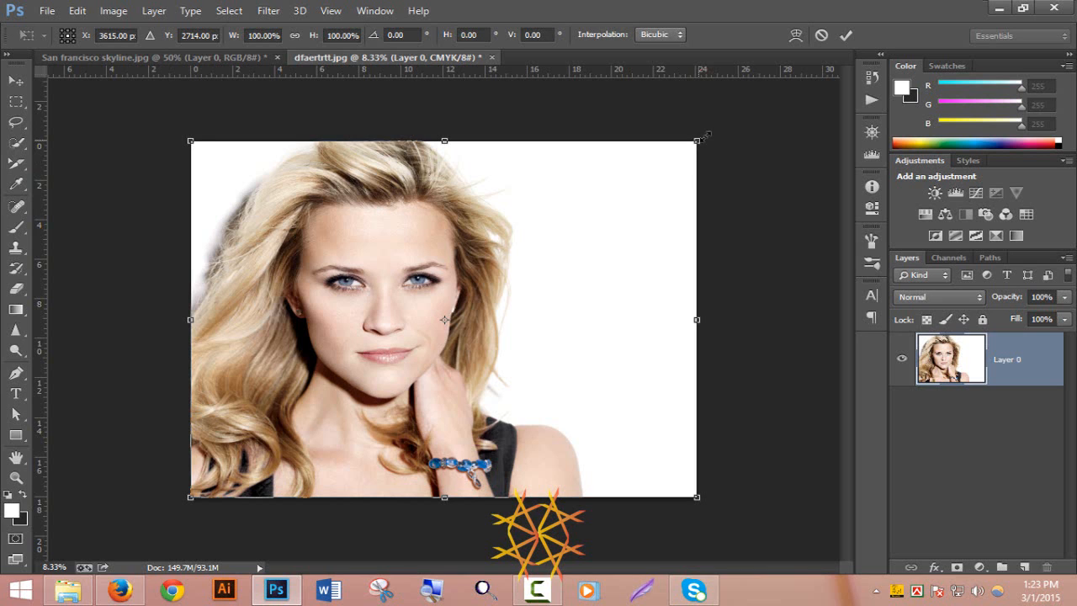
{"action": "left_click_drag", "start_coordinate": [696, 140], "coordinate": [808, 72]}
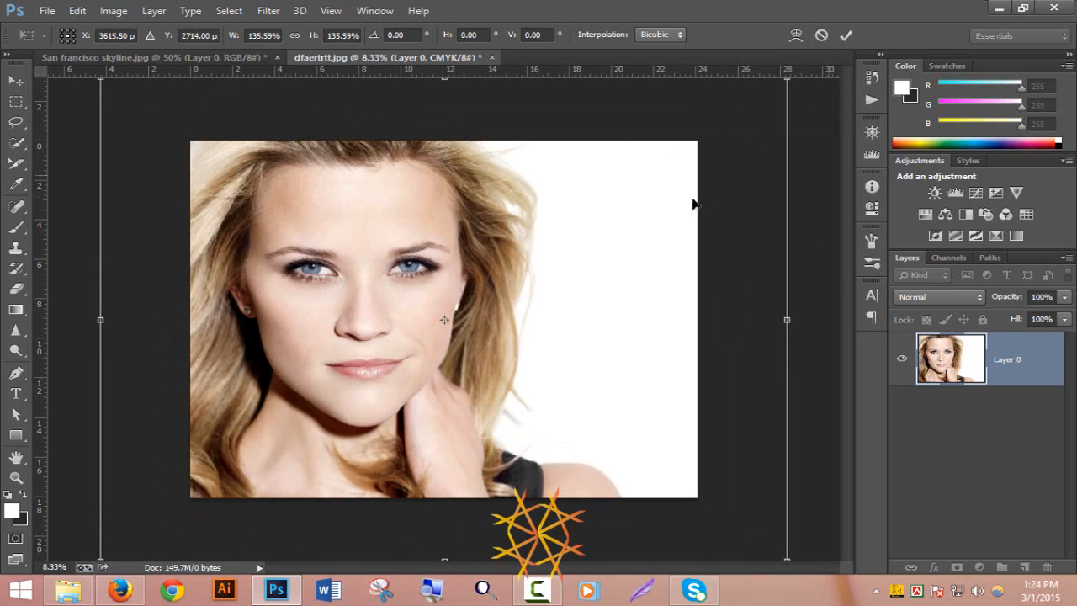
Enlarge the portrait layer further to about 246%, commit the transform, and shift the layer right to centre the face on the canvas.
{"action": "left_click", "coordinate": [872, 99]}
{"action": "left_click", "coordinate": [702, 67]}
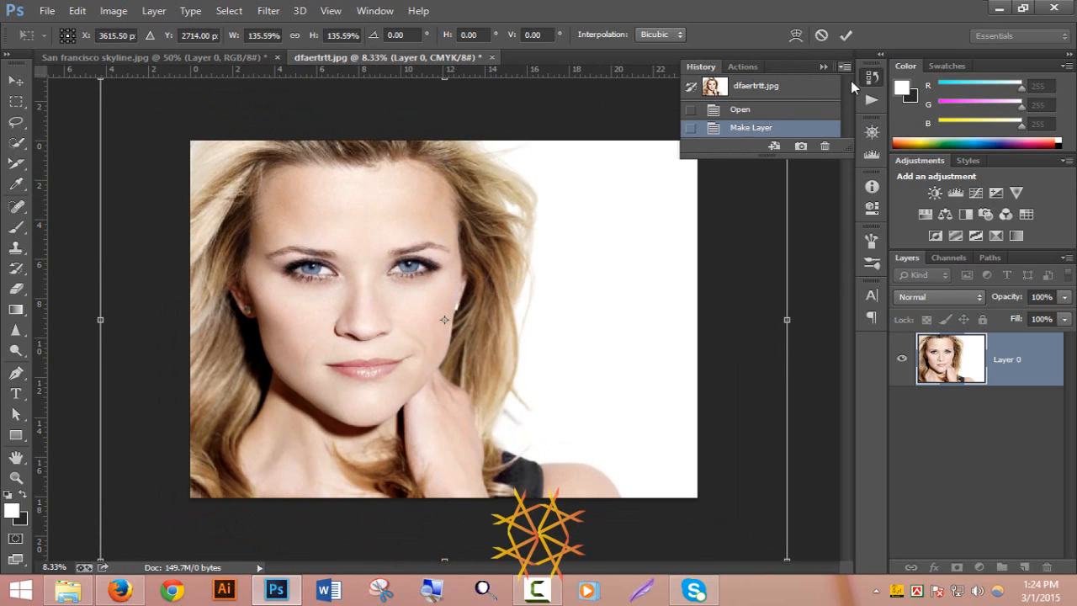
{"action": "left_click", "coordinate": [874, 101]}
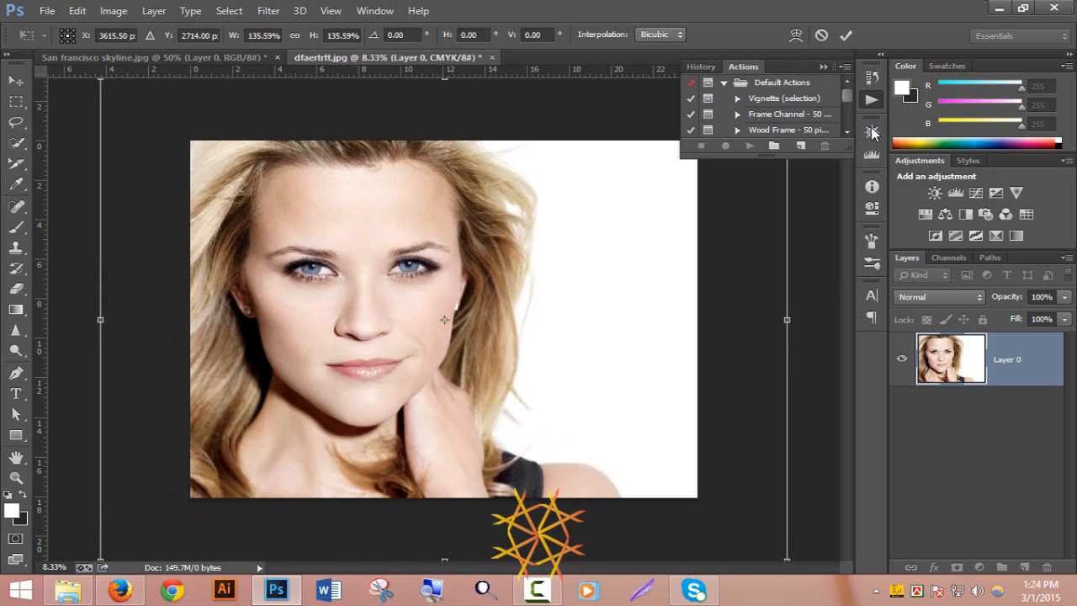
{"action": "left_click", "coordinate": [872, 134]}
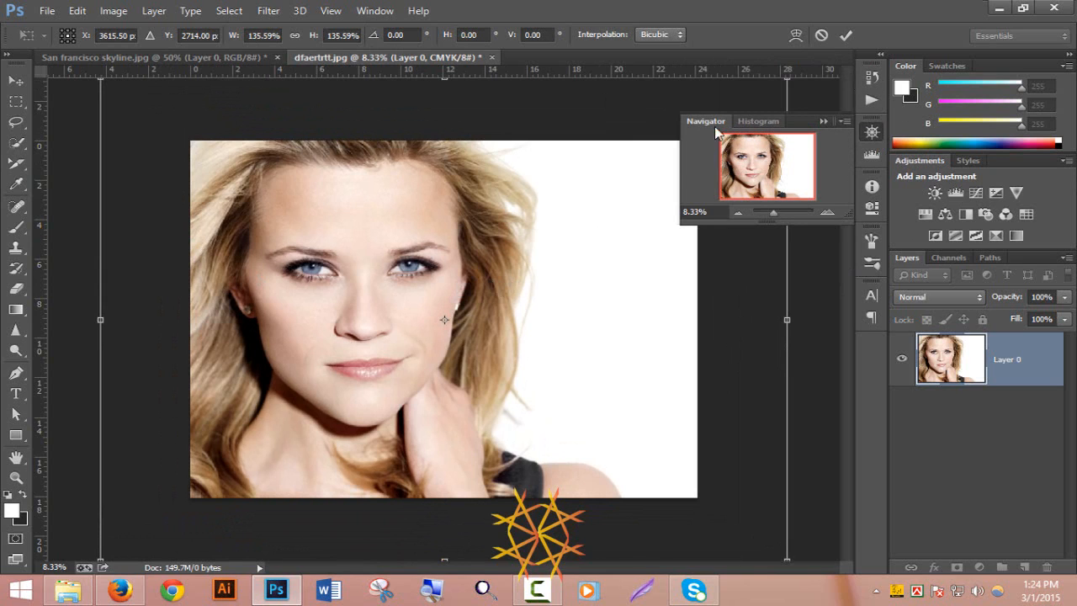
{"action": "left_click_drag", "start_coordinate": [775, 217], "coordinate": [772, 212]}
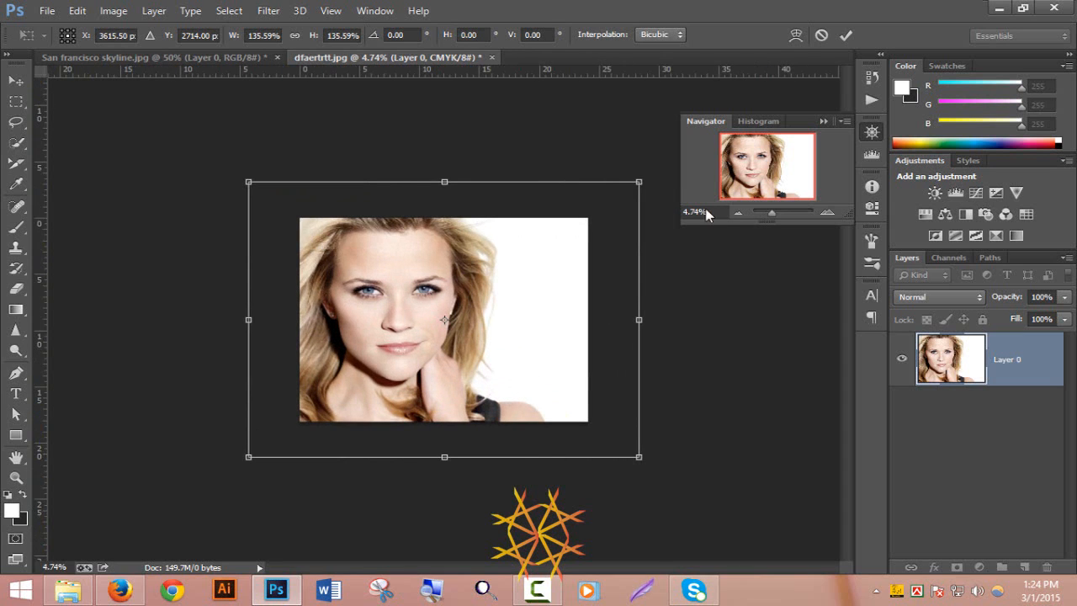
{"action": "left_click_drag", "start_coordinate": [642, 184], "coordinate": [832, 91]}
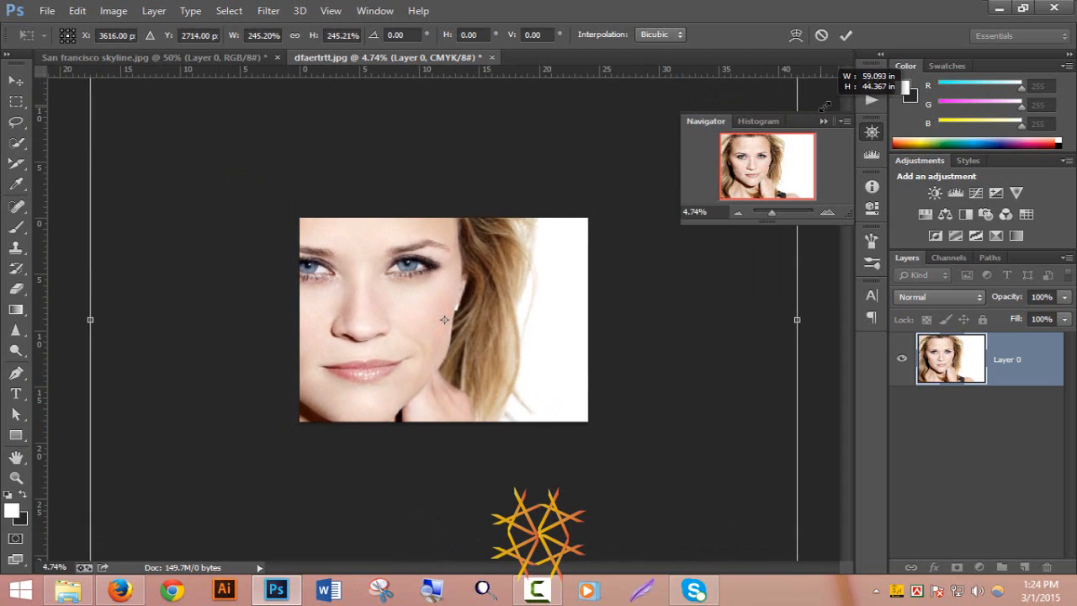
{"action": "left_click", "coordinate": [397, 294]}
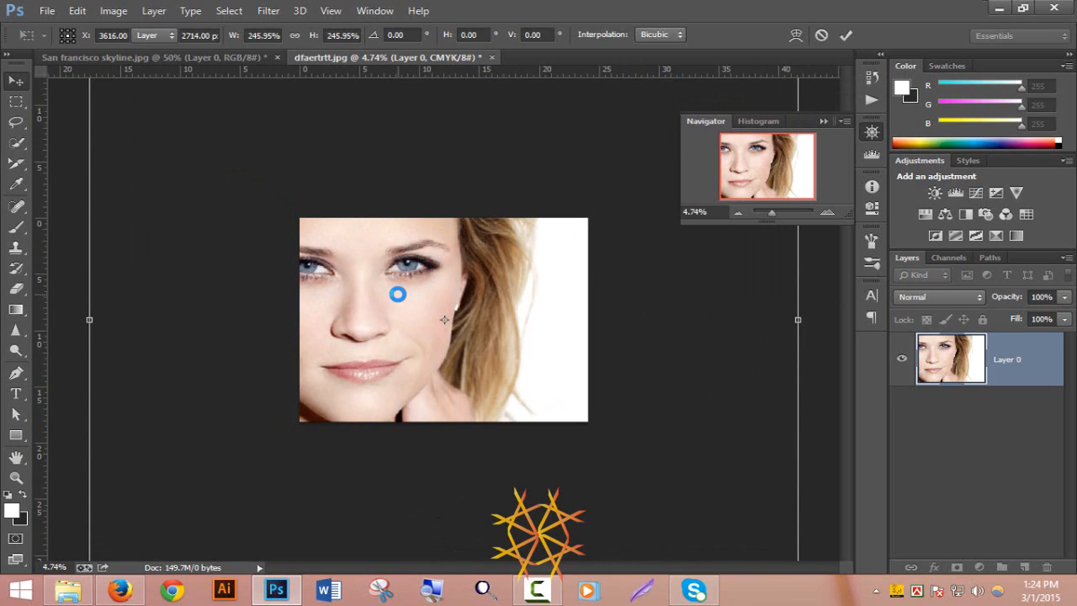
{"action": "key", "text": "Return"}
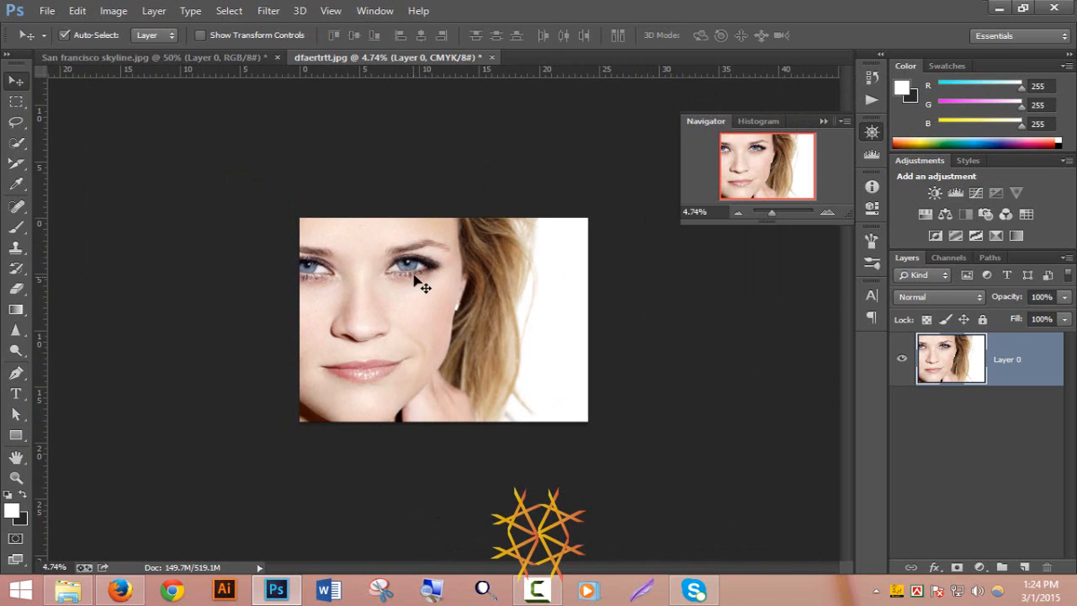
{"action": "left_click_drag", "start_coordinate": [441, 280], "coordinate": [508, 289]}
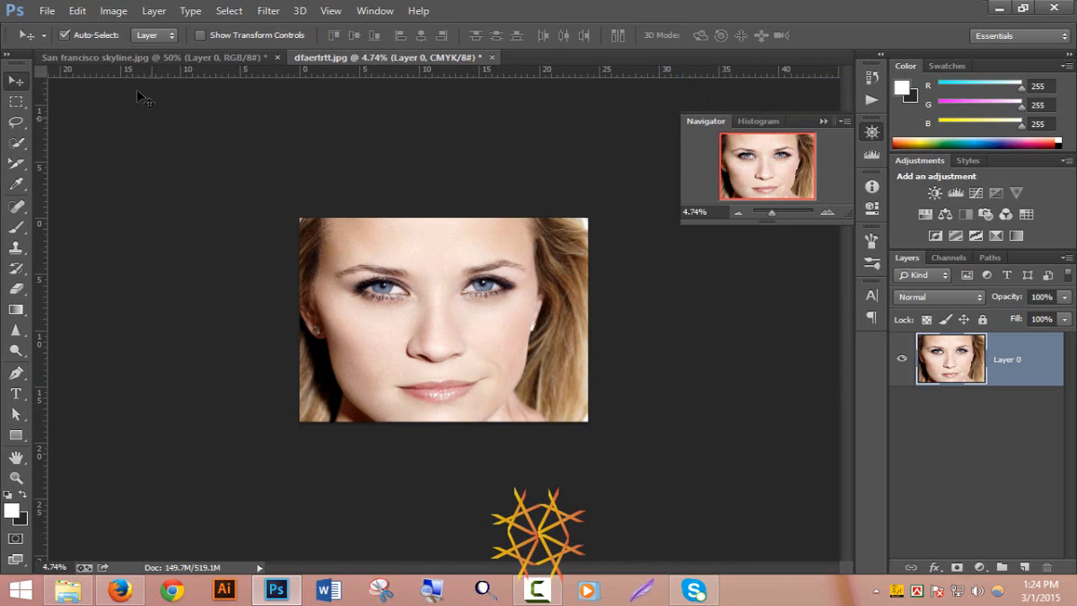
Apply Reveal All to dfaertrtt.jpg to expand the canvas to the whole portrait layer.
{"action": "left_click", "coordinate": [115, 12]}
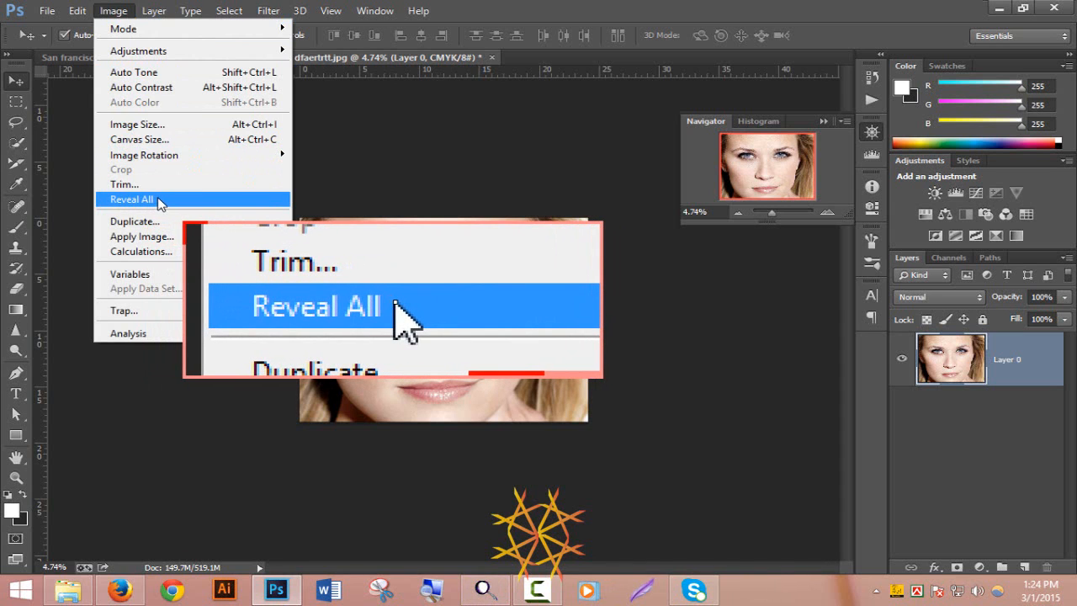
{"action": "left_click", "coordinate": [159, 203]}
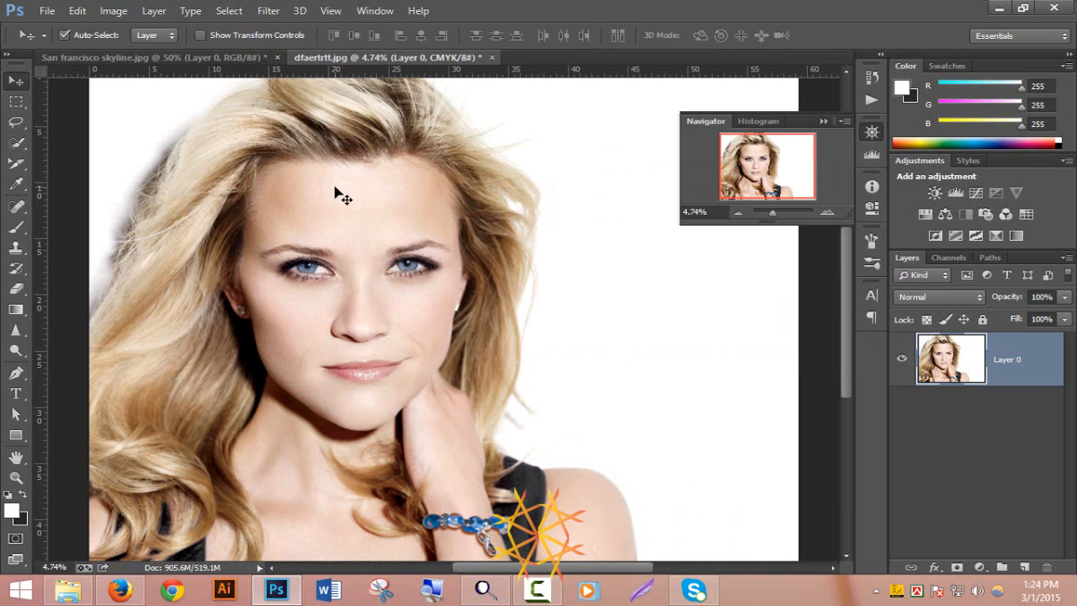
{"action": "key", "text": "ctrl+minus"}
{"action": "key", "text": "ctrl+minus"}
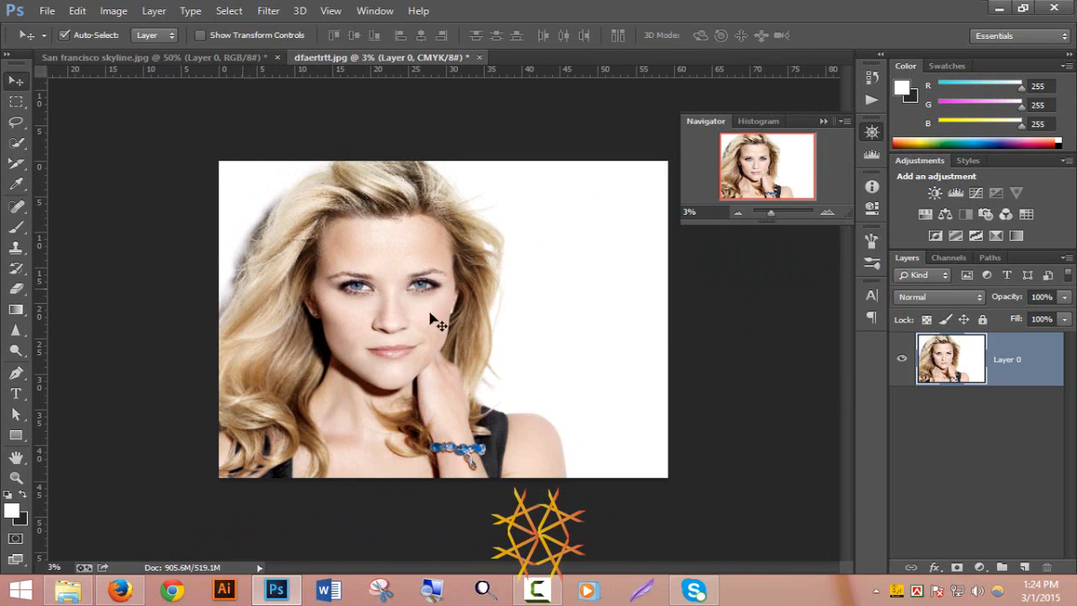
In San francisco skyline.jpg, scale the skyline layer from its centre to about 178% and move it down until the tower's tip shows.
{"action": "left_click", "coordinate": [147, 58]}
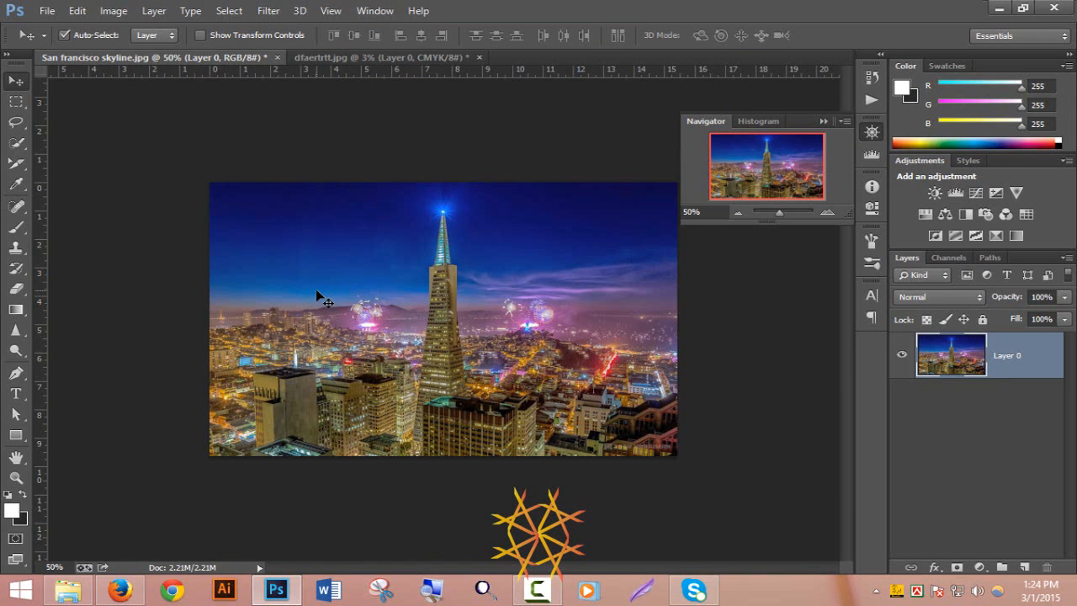
{"action": "key", "text": "ctrl+t"}
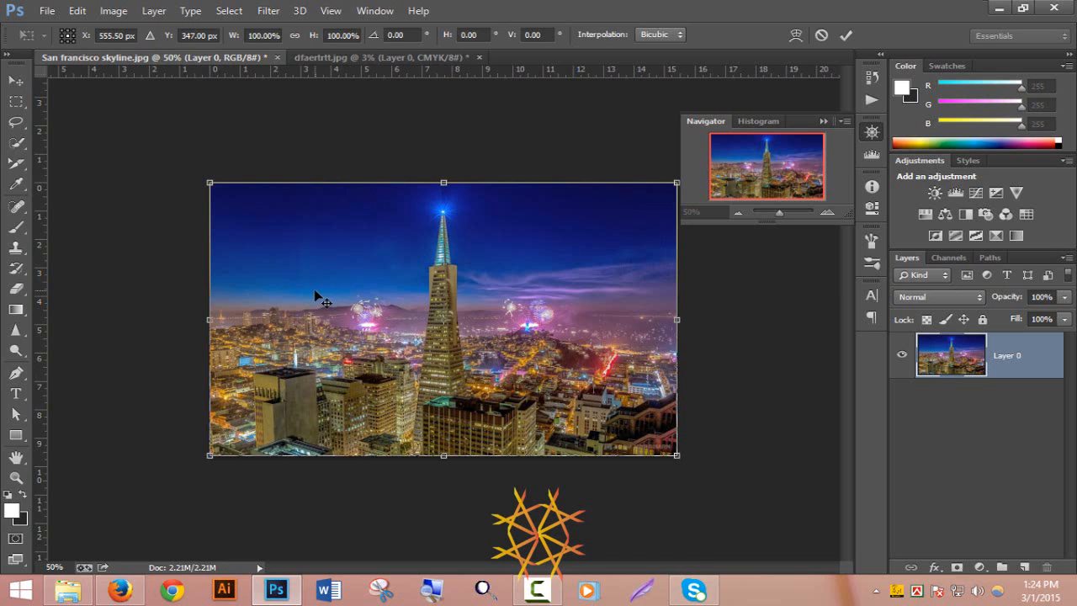
{"action": "left_click_drag", "start_coordinate": [210, 182], "coordinate": [37, 52]}
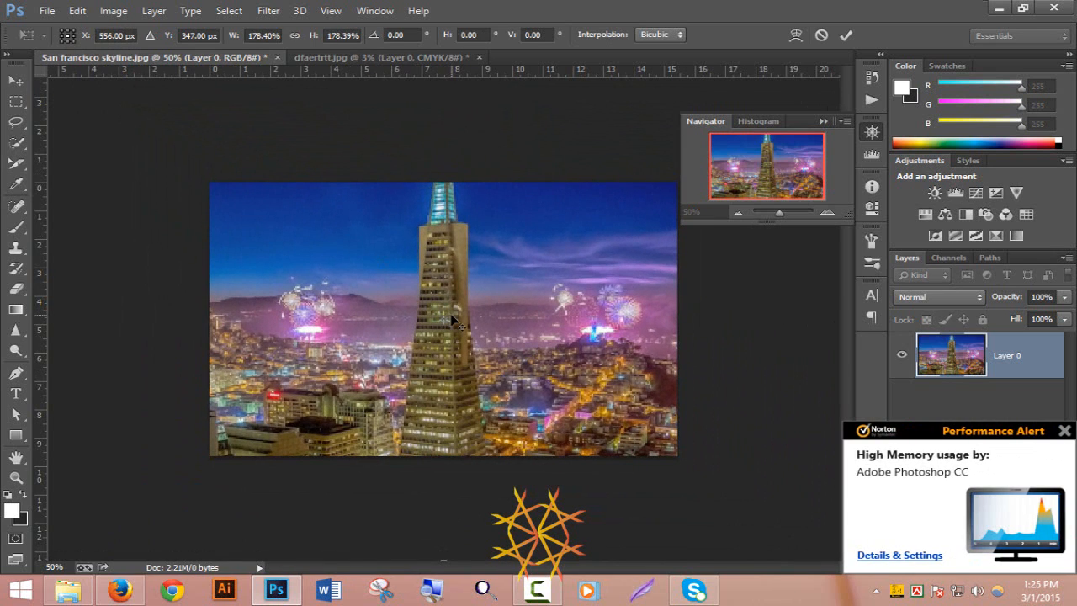
{"action": "left_click", "coordinate": [845, 34]}
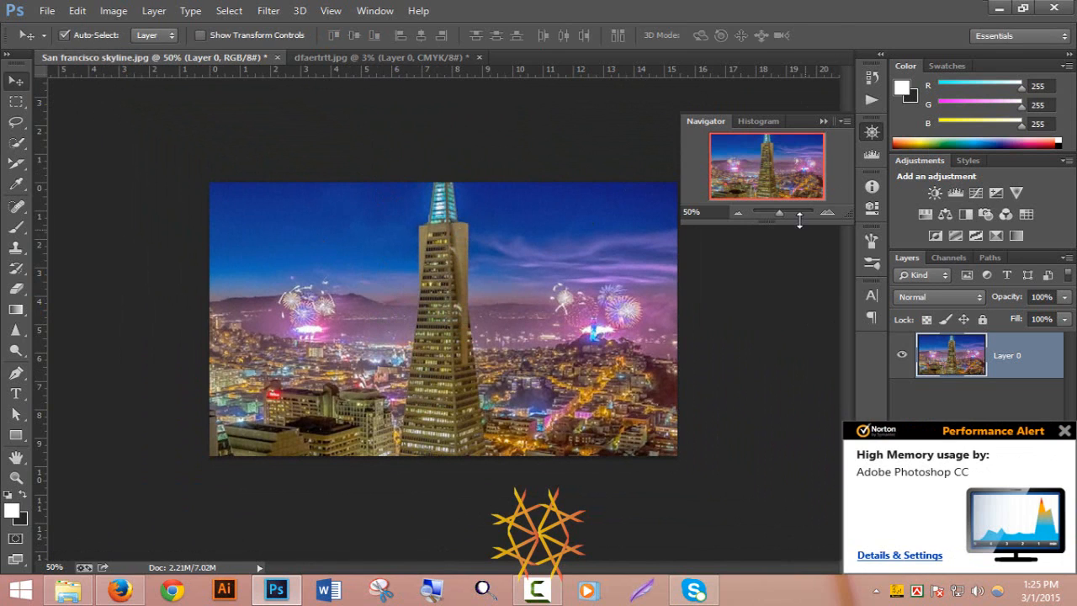
{"action": "left_click_drag", "start_coordinate": [780, 214], "coordinate": [776, 214]}
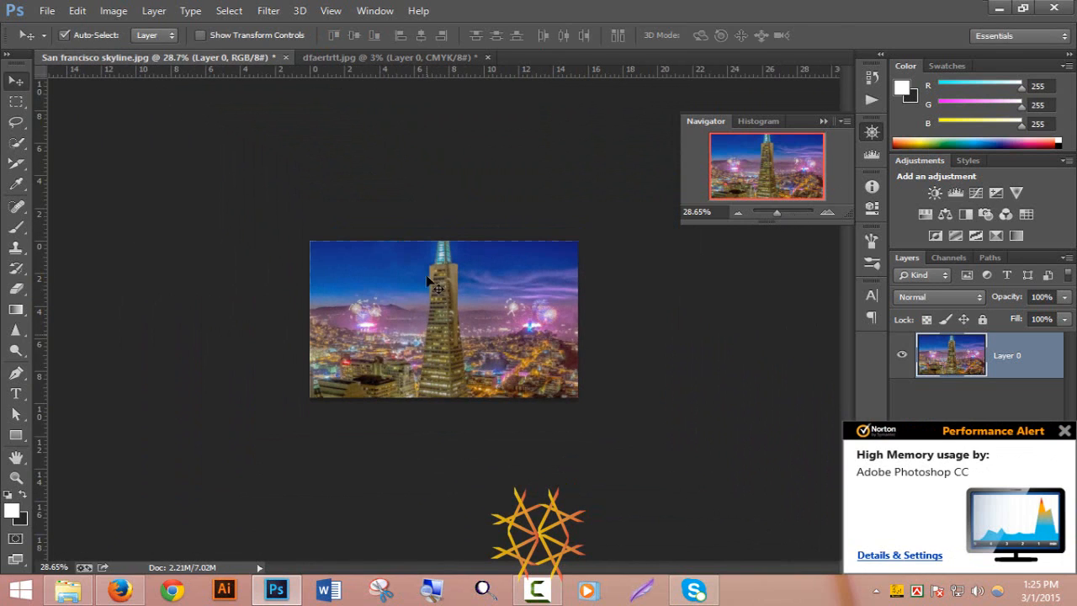
{"action": "left_click_drag", "start_coordinate": [406, 318], "coordinate": [407, 354]}
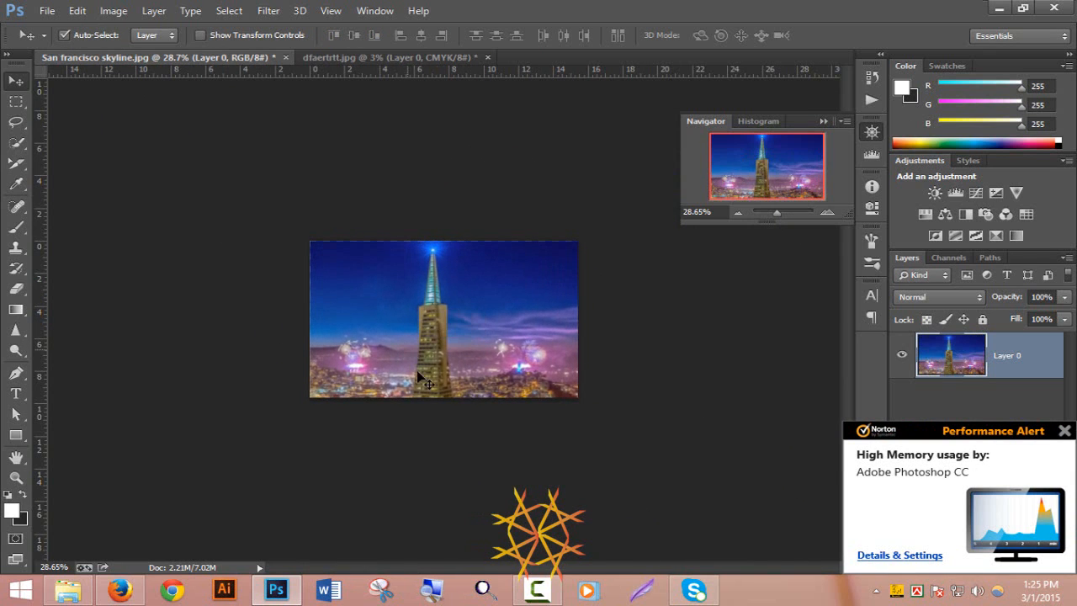
Apply Reveal All to the skyline image to expand its canvas to the full layer, and collapse the Navigator.
{"action": "left_click", "coordinate": [112, 12]}
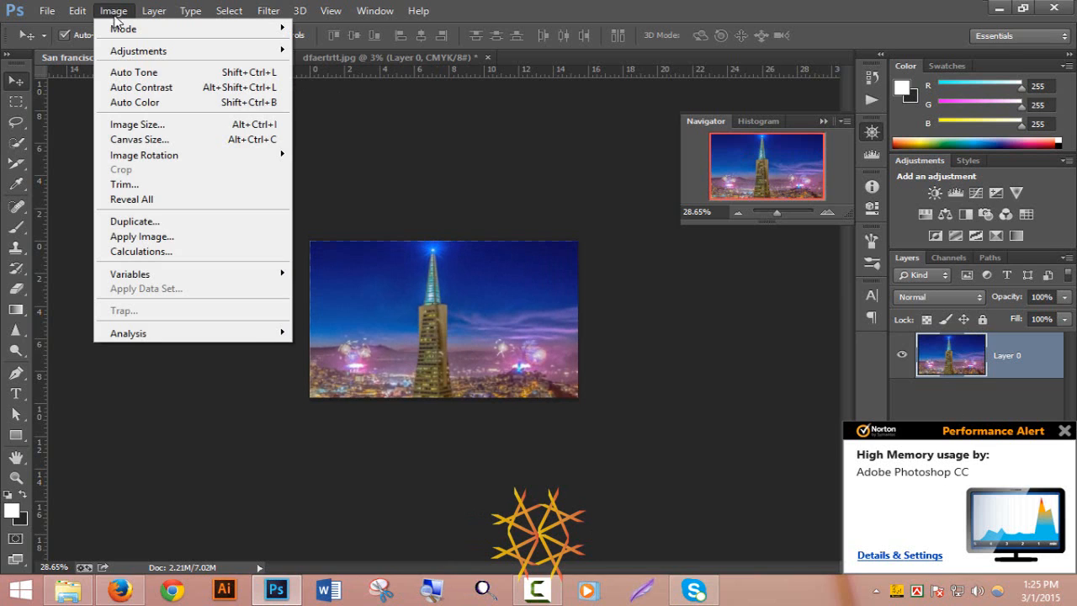
{"action": "left_click", "coordinate": [183, 202]}
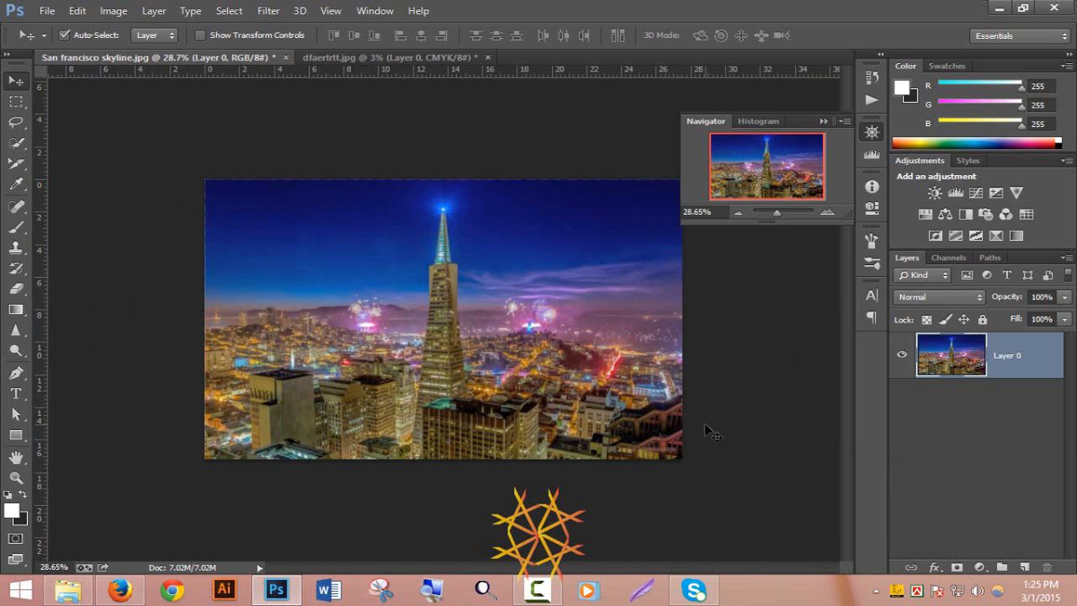
{"action": "left_click", "coordinate": [824, 121]}
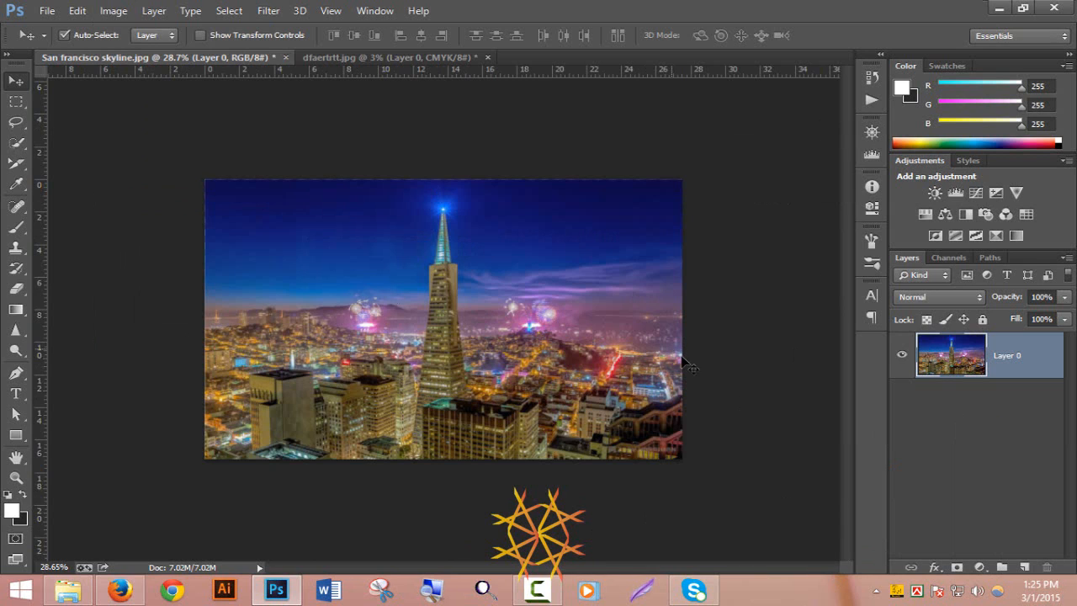
{"action": "left_click", "coordinate": [113, 12]}
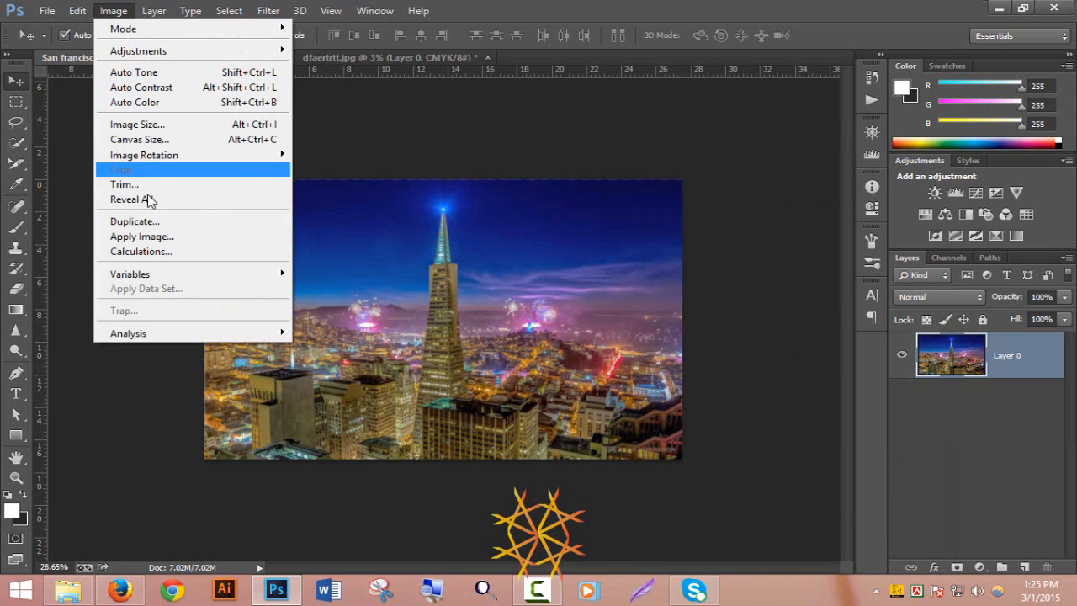